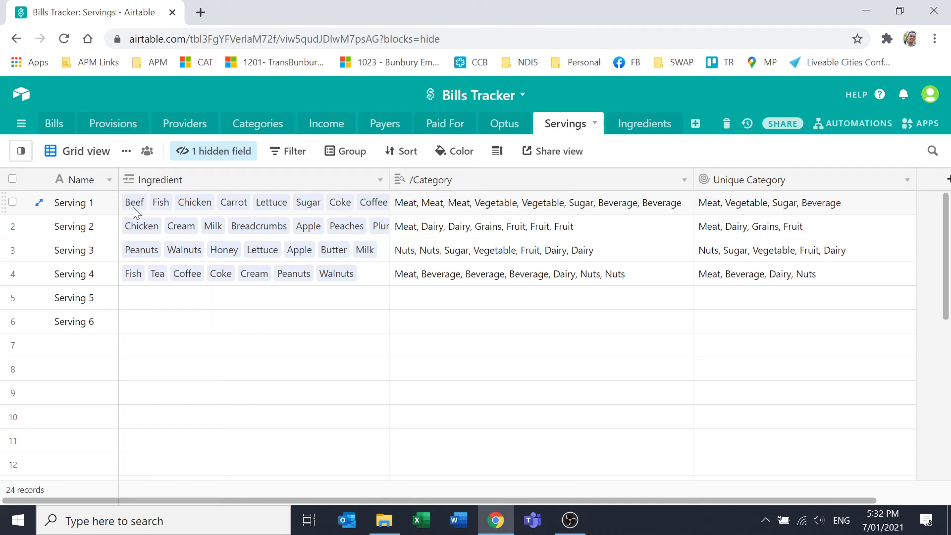
- Show the Ingredients table listing each ingredient with its Meat, Vegetable, Fruit or Dairy category
{"action": "left_click", "coordinate": [641, 125]}
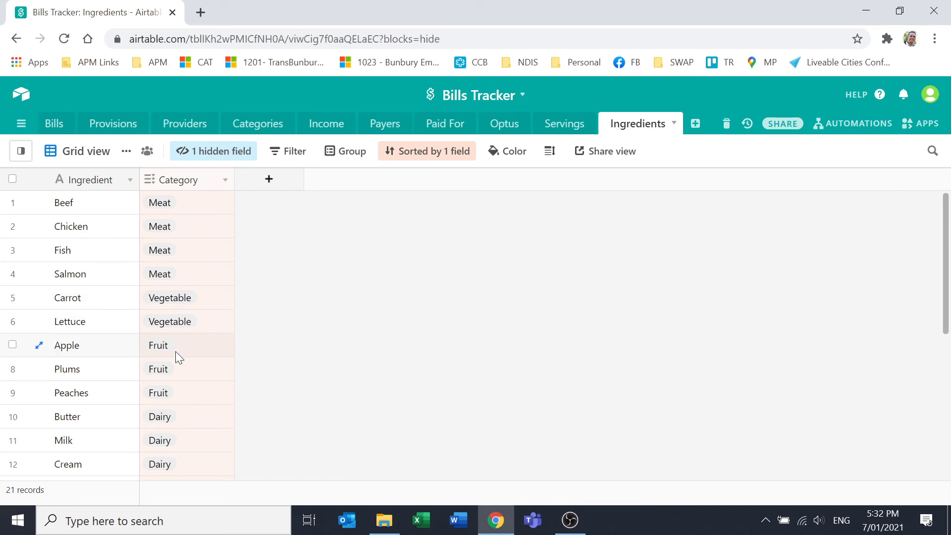
- Return to the Servings table with its Ingredient, /Category and Unique Category columns
{"action": "left_click", "coordinate": [560, 125]}
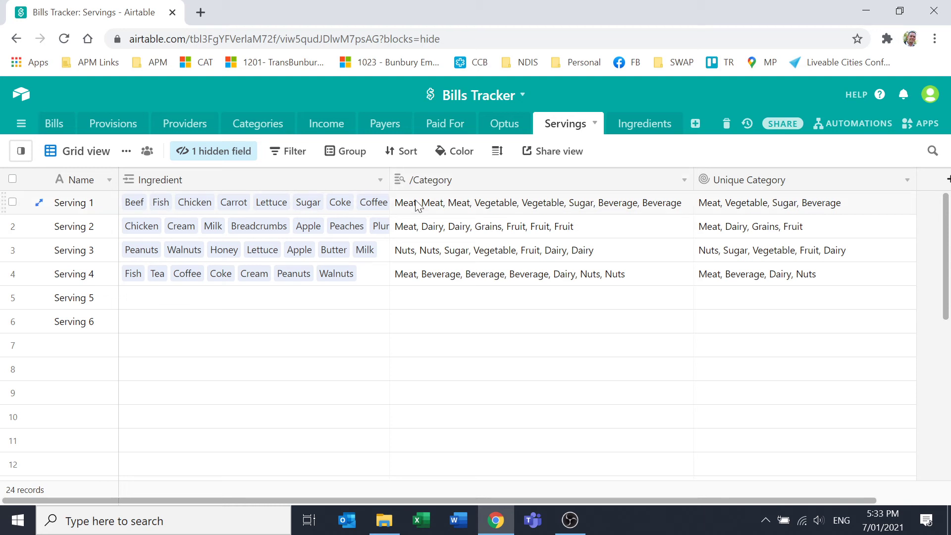
{"action": "mouse_move", "coordinate": [487, 208]}
{"action": "left_click", "coordinate": [684, 181]}
{"action": "left_click", "coordinate": [581, 191]}
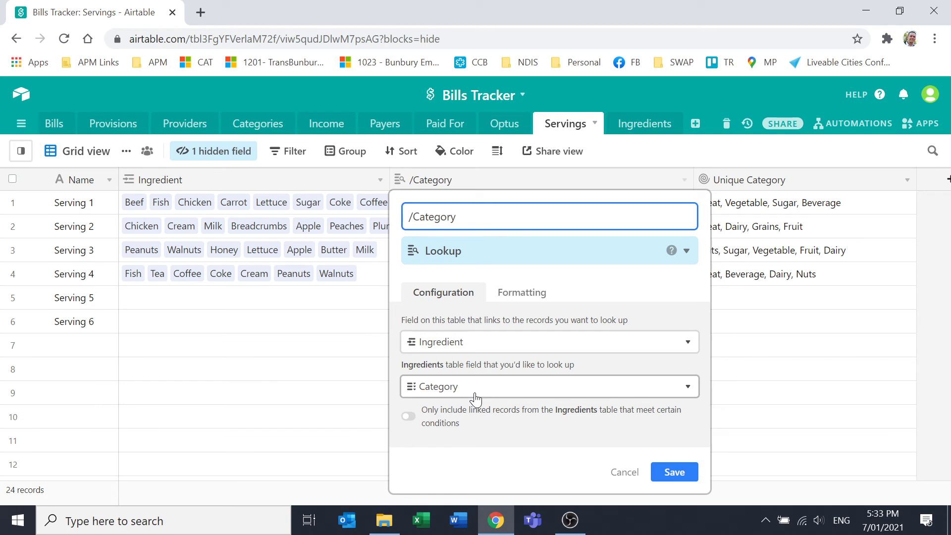
{"action": "left_click", "coordinate": [611, 484]}
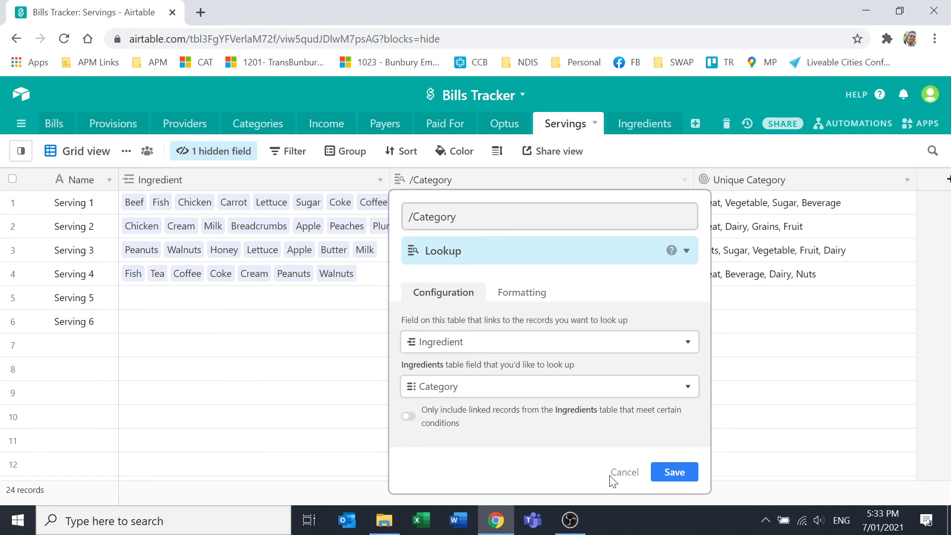
{"action": "left_click", "coordinate": [622, 480]}
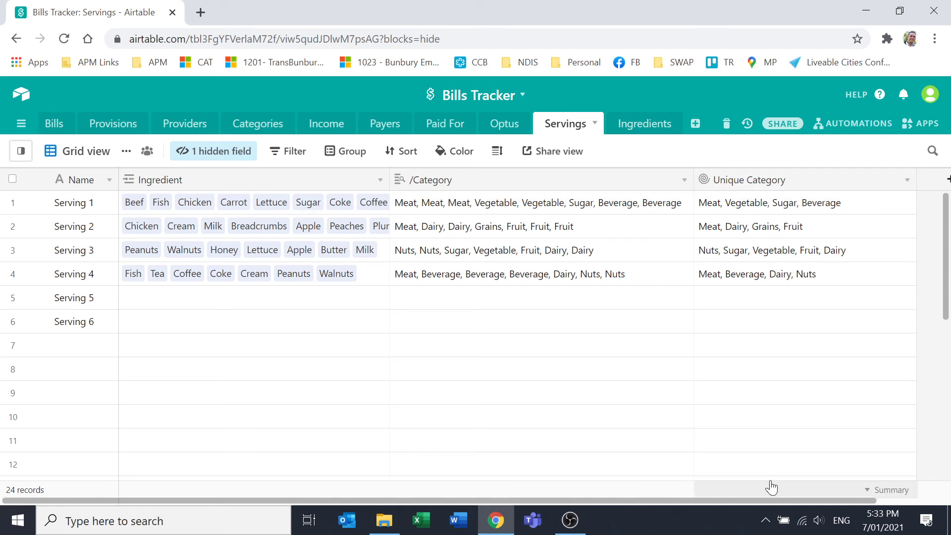
{"action": "left_click", "coordinate": [905, 182]}
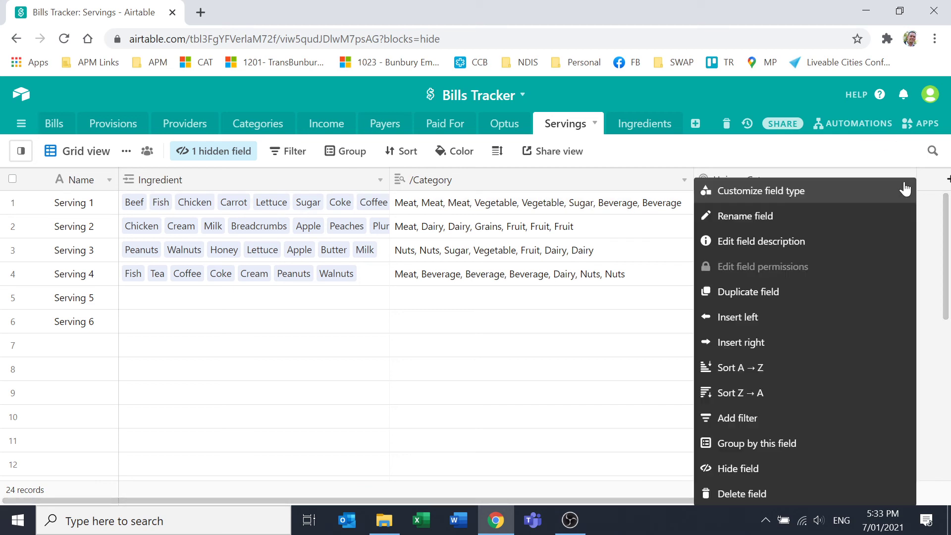
{"action": "left_click", "coordinate": [840, 195]}
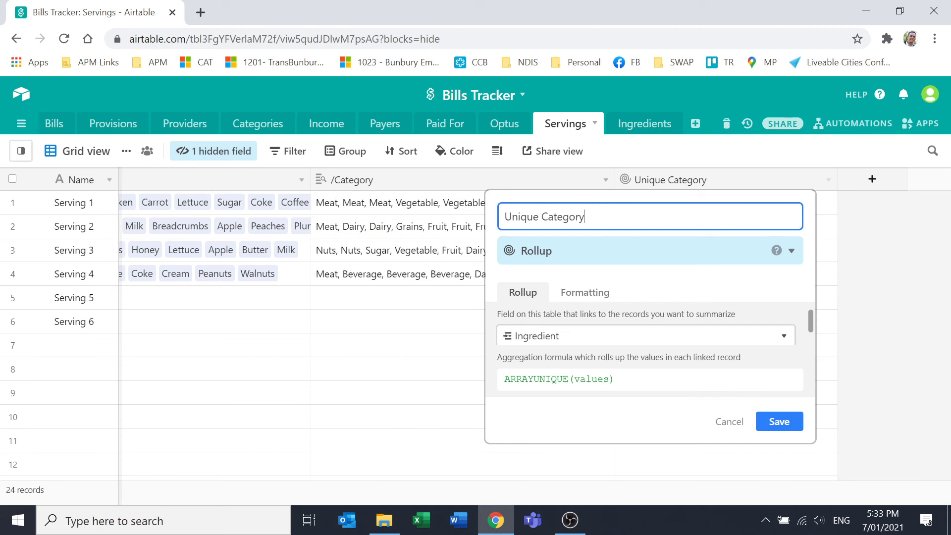
{"action": "left_click", "coordinate": [521, 257]}
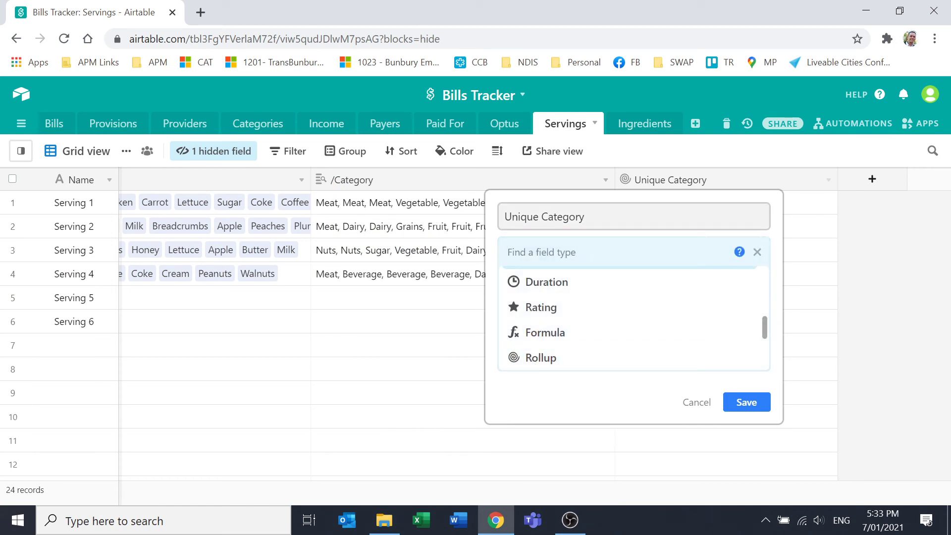
{"action": "left_click", "coordinate": [782, 225]}
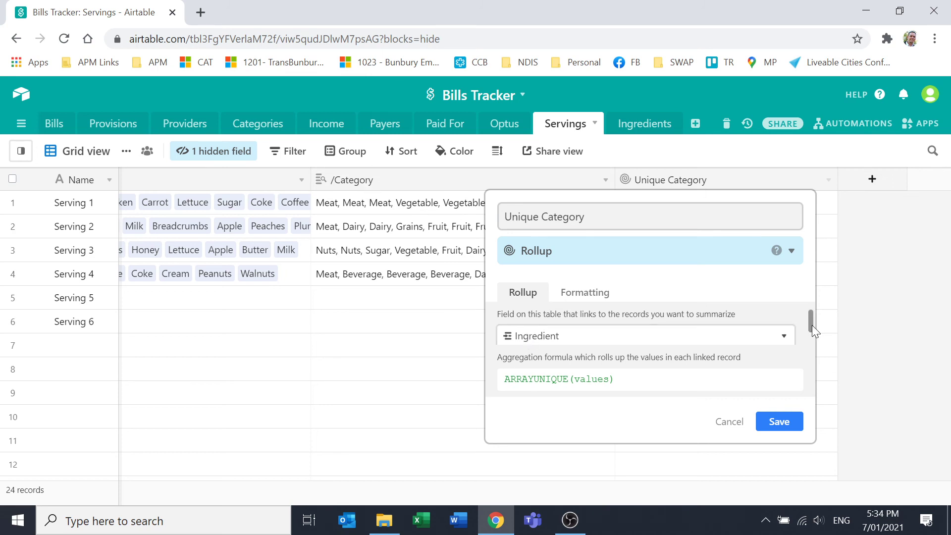
{"action": "left_click_drag", "start_coordinate": [813, 325], "coordinate": [811, 336]}
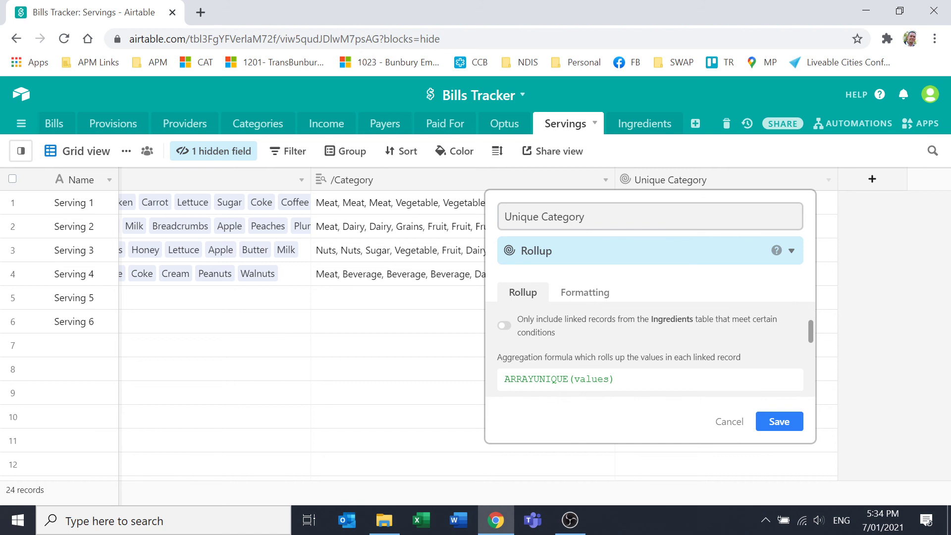
{"action": "left_click", "coordinate": [669, 380]}
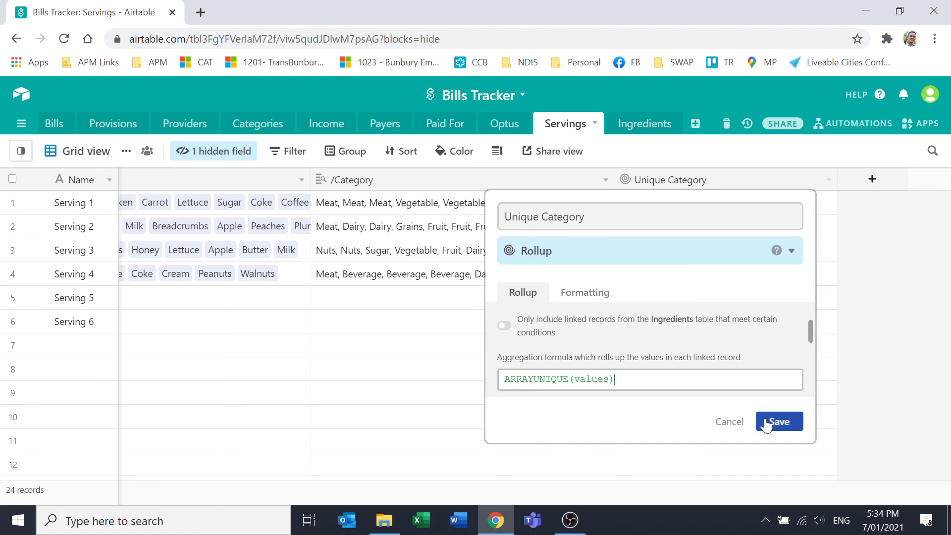
{"action": "left_click", "coordinate": [730, 422]}
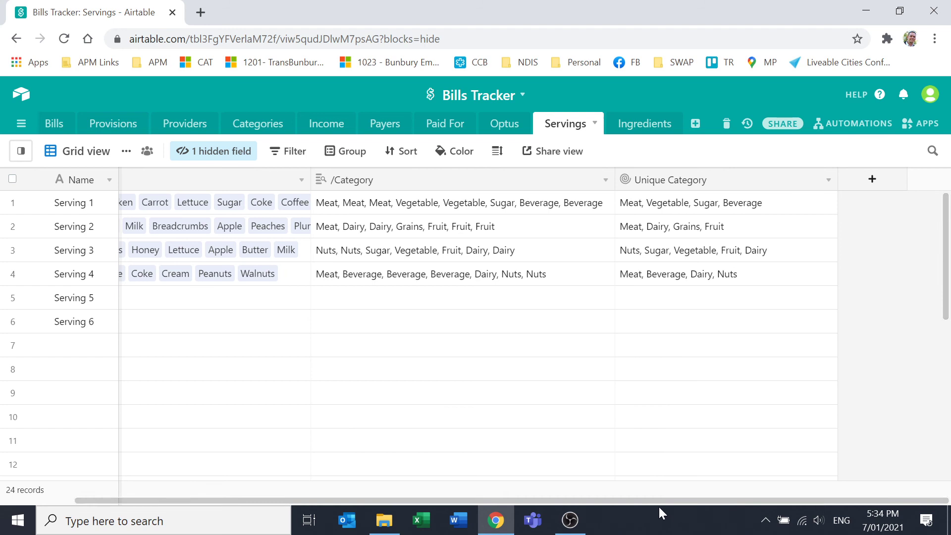
{"action": "left_click_drag", "start_coordinate": [651, 499], "coordinate": [576, 497]}
- Link Beef, Fish, Salmon, Chicken and Apple to Serving 5 so its Unique Category reads Meat, Fruit
{"action": "left_click", "coordinate": [260, 298]}
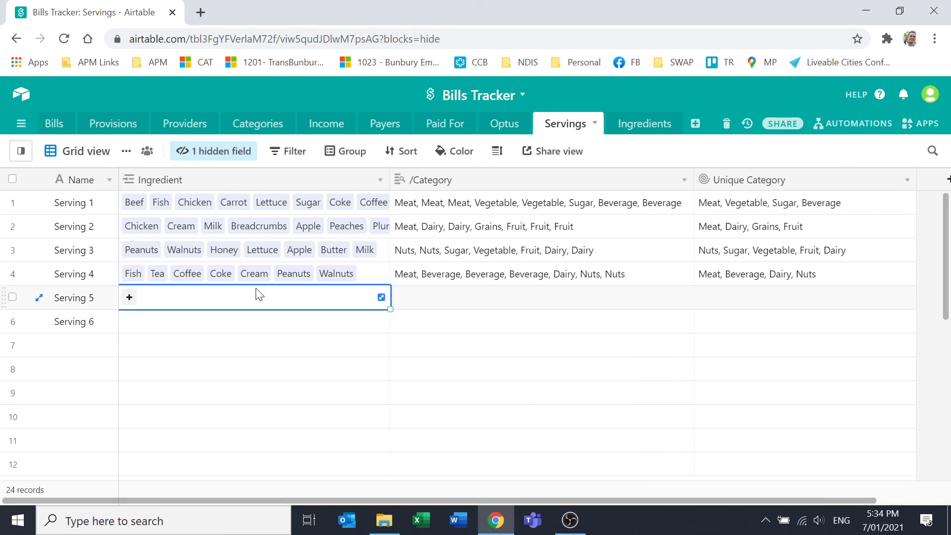
{"action": "left_click", "coordinate": [128, 298]}
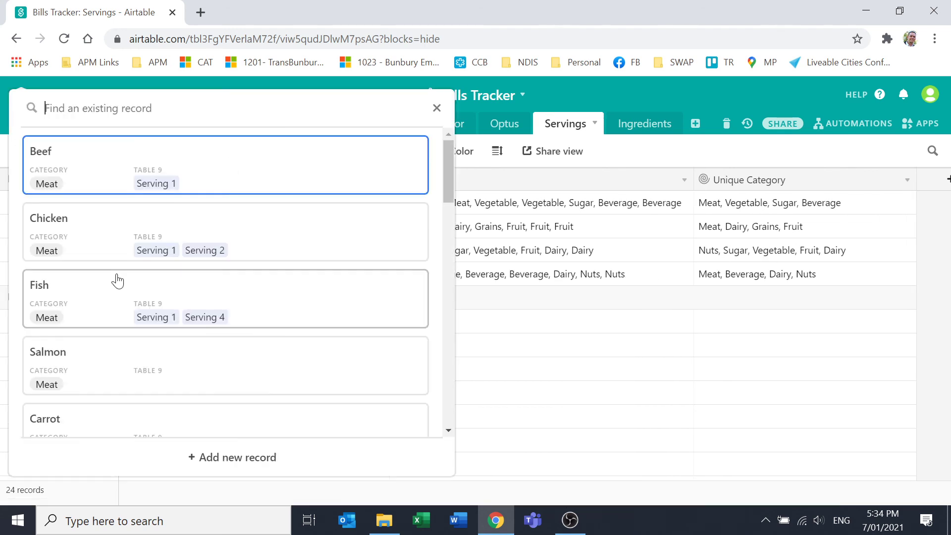
{"action": "left_click", "coordinate": [64, 176]}
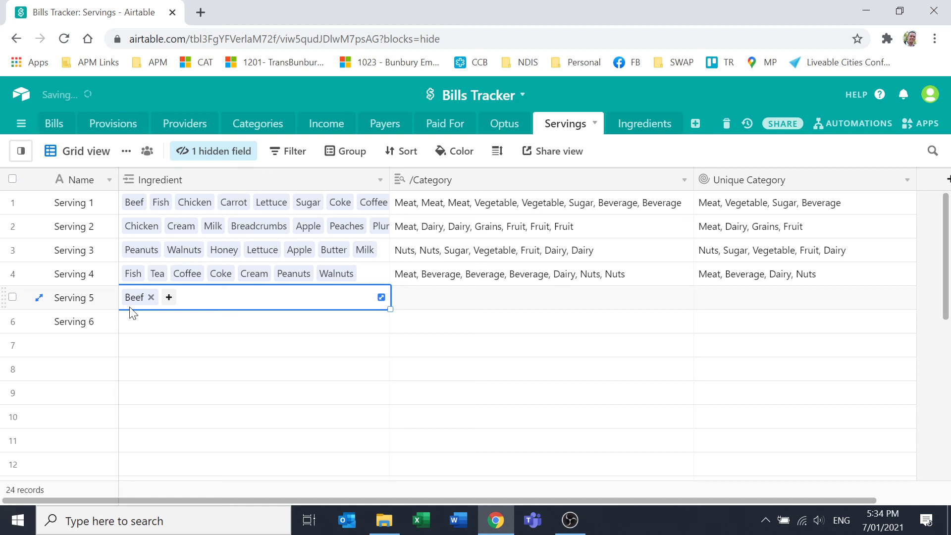
{"action": "left_click", "coordinate": [173, 300]}
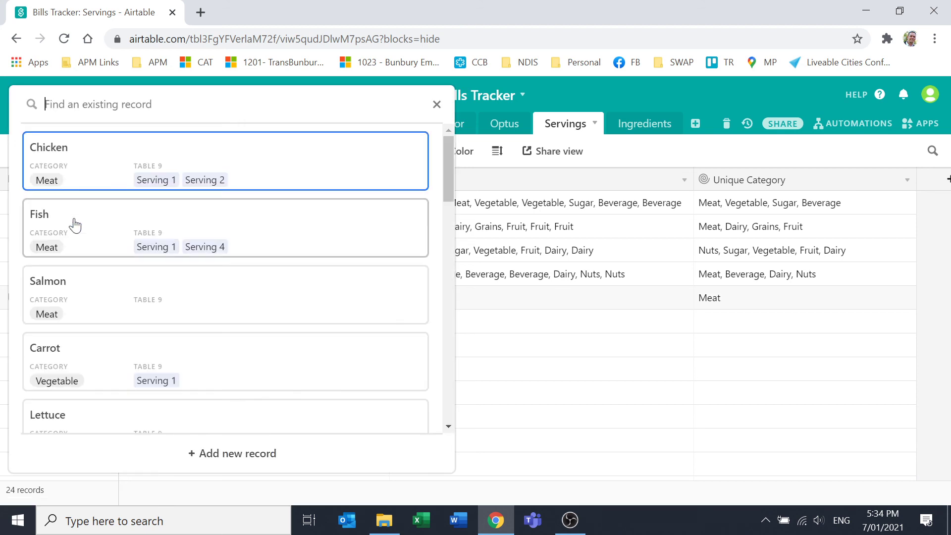
{"action": "left_click", "coordinate": [52, 245]}
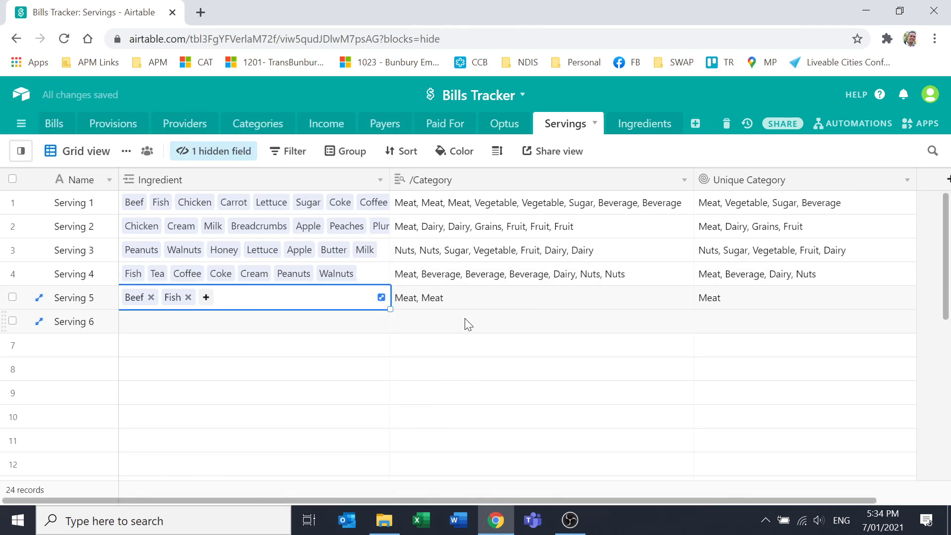
{"action": "left_click", "coordinate": [206, 298]}
{"action": "left_click", "coordinate": [121, 251]}
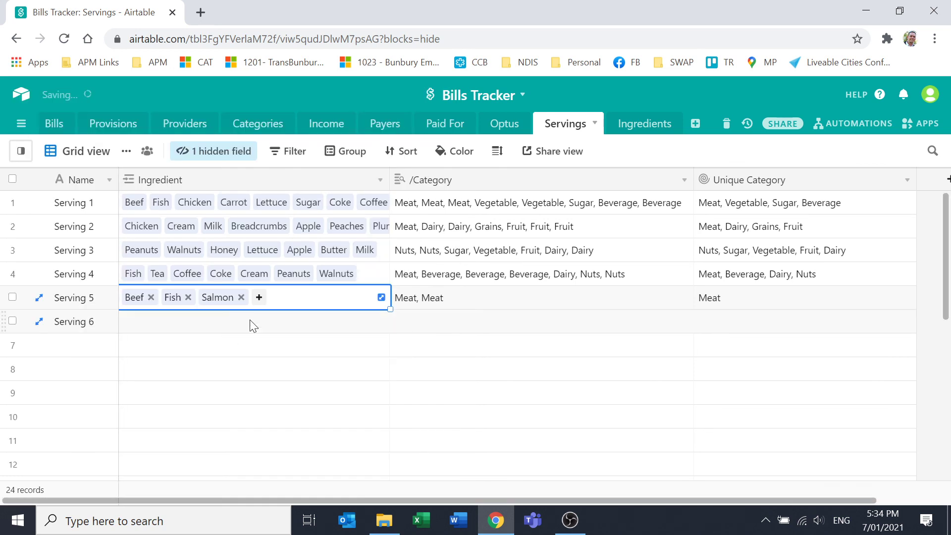
{"action": "left_click", "coordinate": [259, 297]}
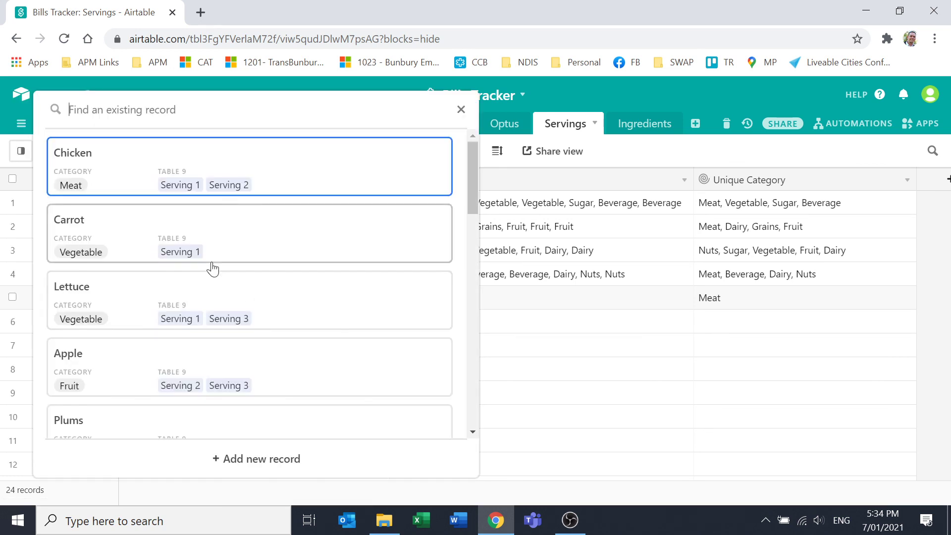
{"action": "left_click", "coordinate": [111, 165]}
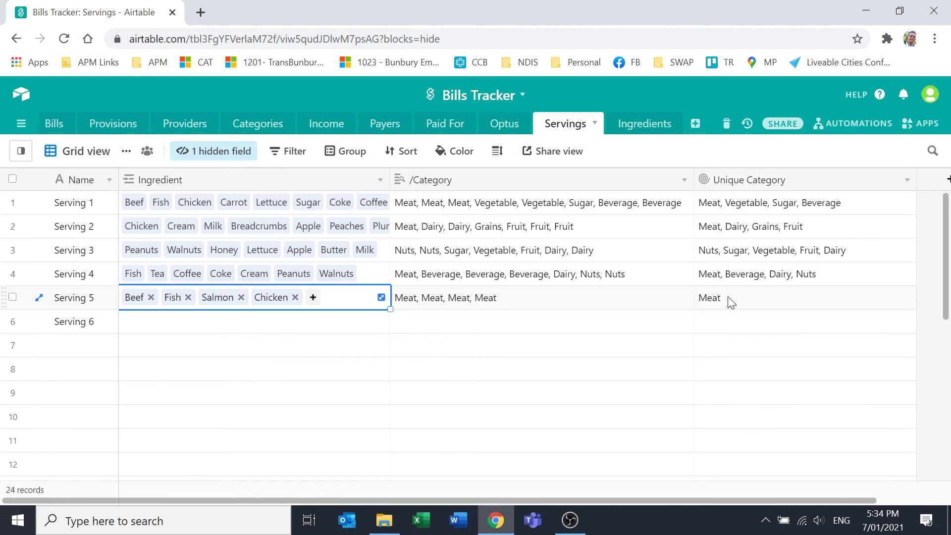
{"action": "left_click", "coordinate": [313, 298]}
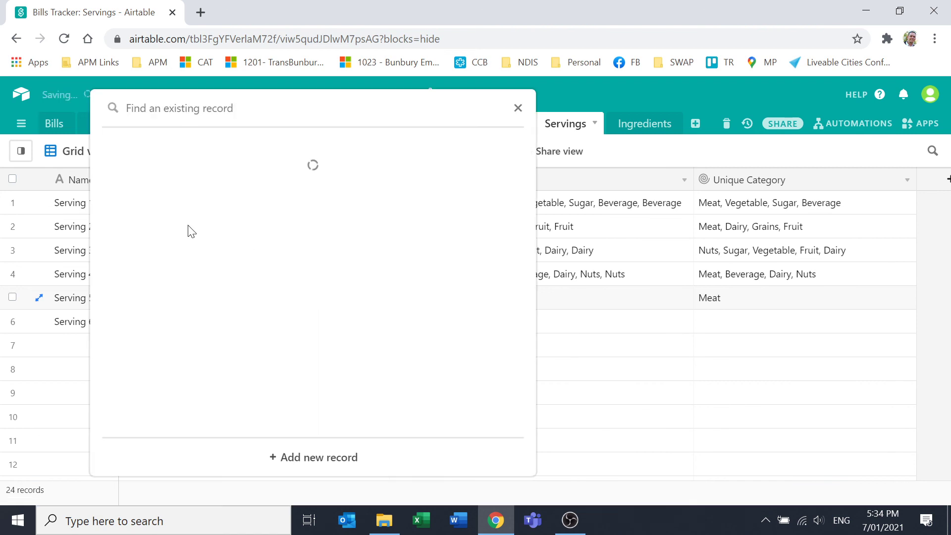
{"action": "left_click", "coordinate": [172, 305]}
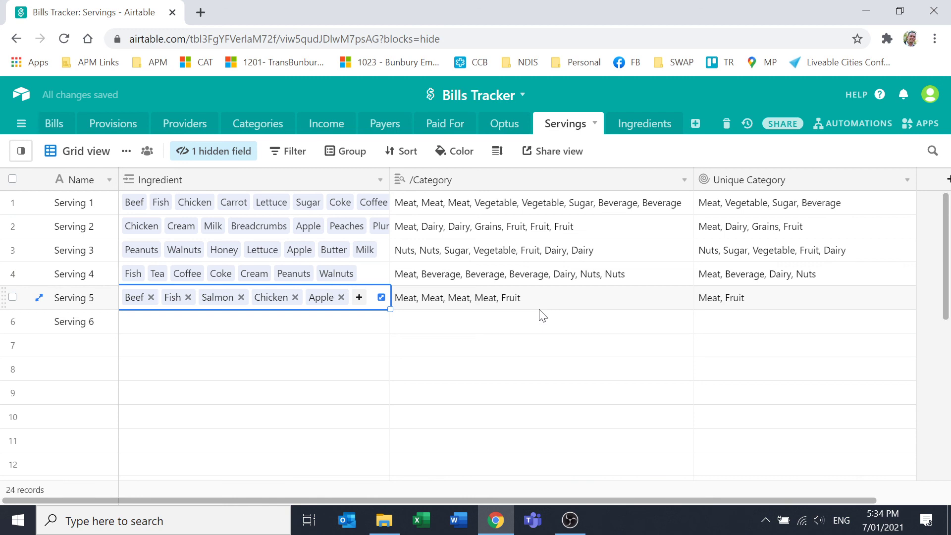
- Hide the /Category lookup field from the Servings grid view
{"action": "right_click", "coordinate": [493, 179]}
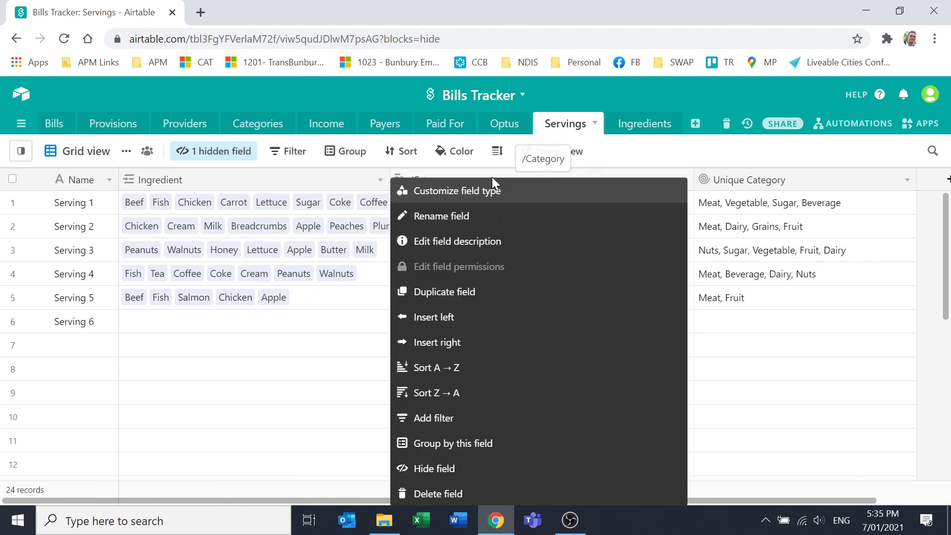
{"action": "left_click", "coordinate": [439, 468]}
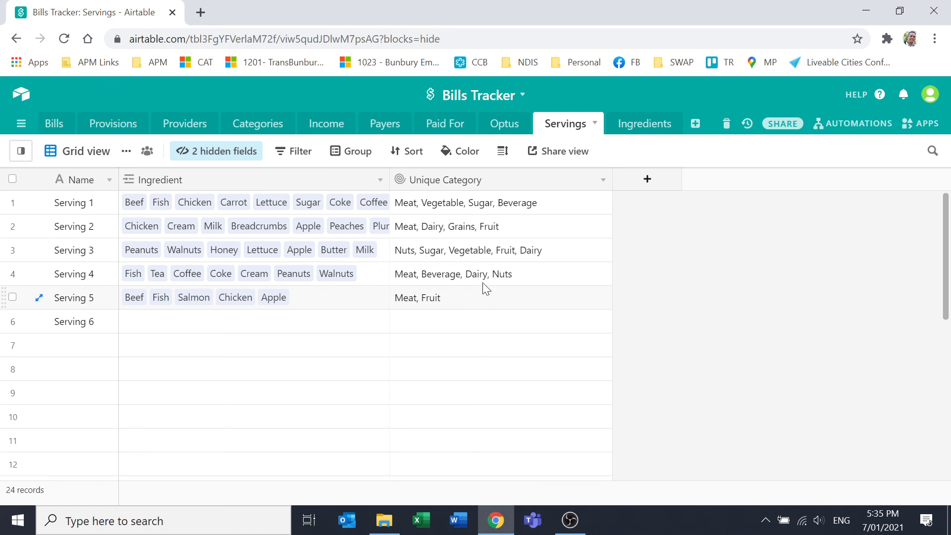
{"action": "left_click", "coordinate": [602, 180]}
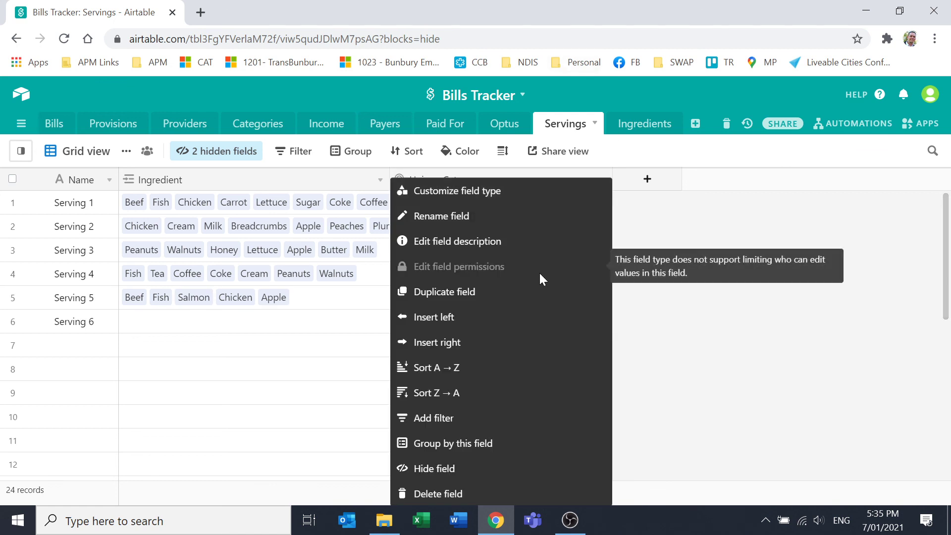
{"action": "left_click", "coordinate": [458, 197]}
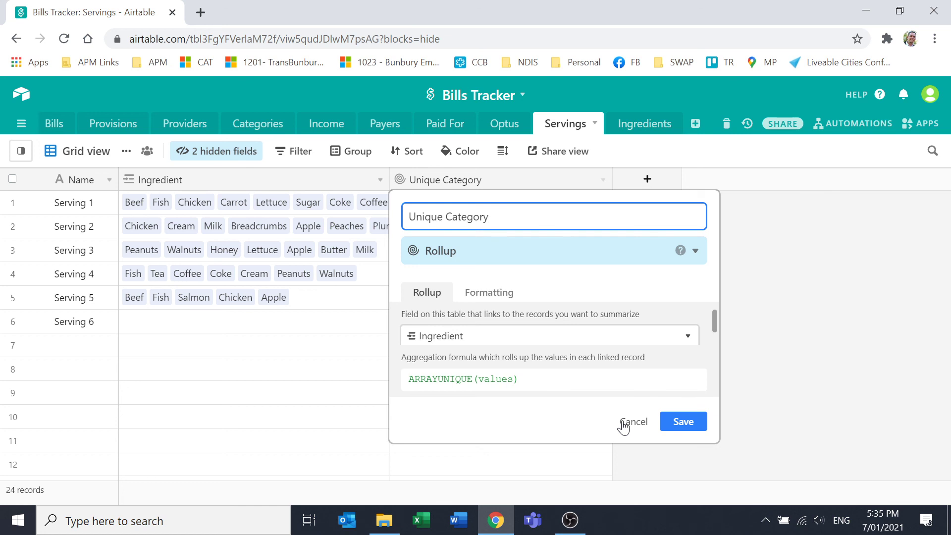
{"action": "left_click", "coordinate": [623, 423]}
{"action": "left_click", "coordinate": [623, 423]}
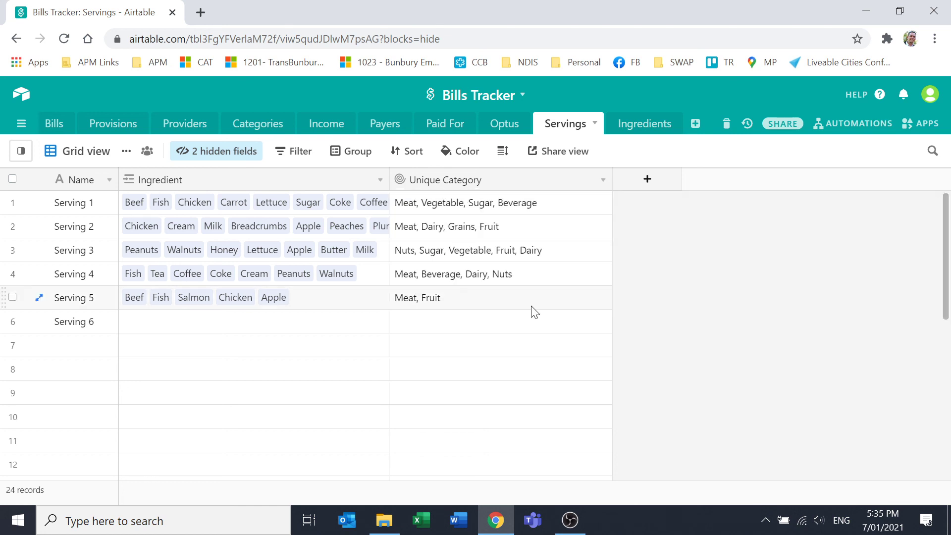